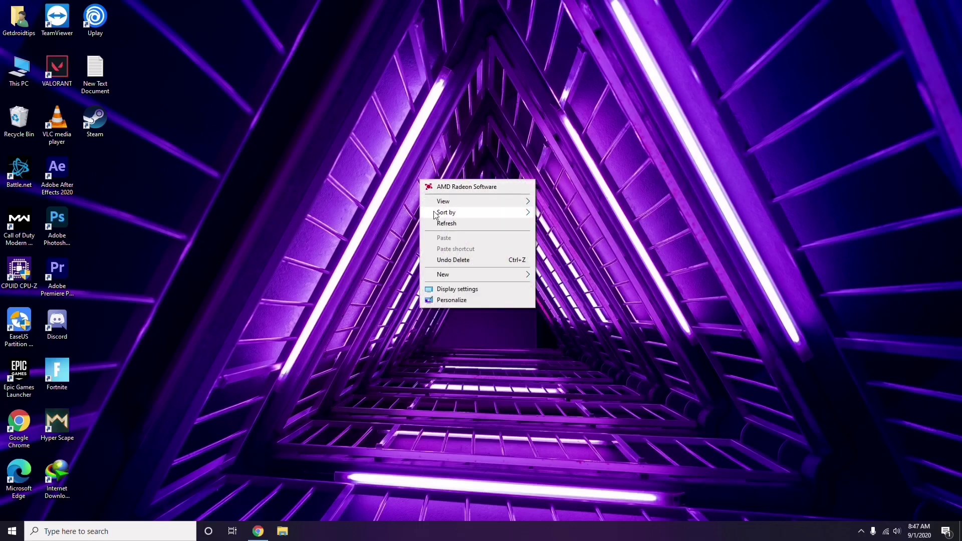
# Refresh the desktop from its context menu, then bring up the This PC shortcut menu.
pyautogui.click(446, 225)
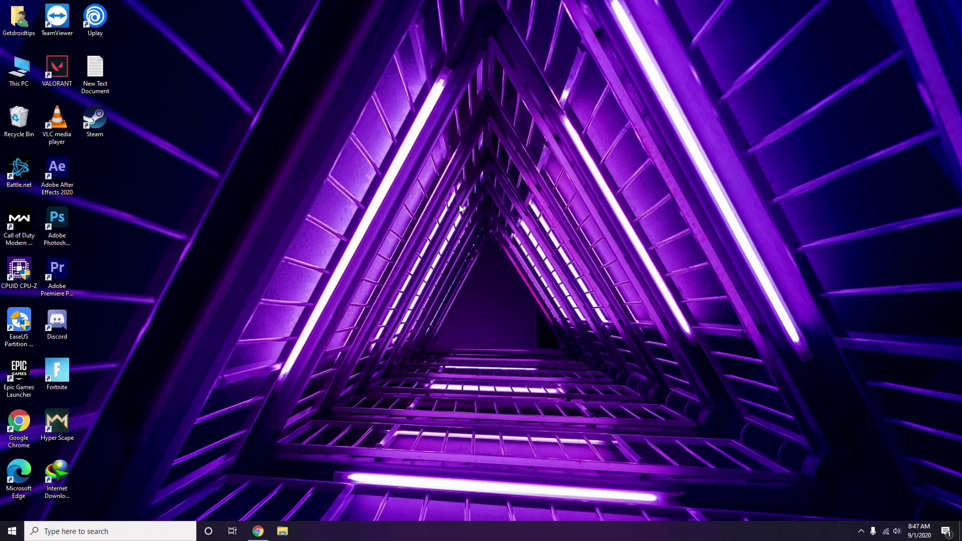
pyautogui.rightClick(365, 141)
pyautogui.click(390, 184)
pyautogui.rightClick(21, 85)
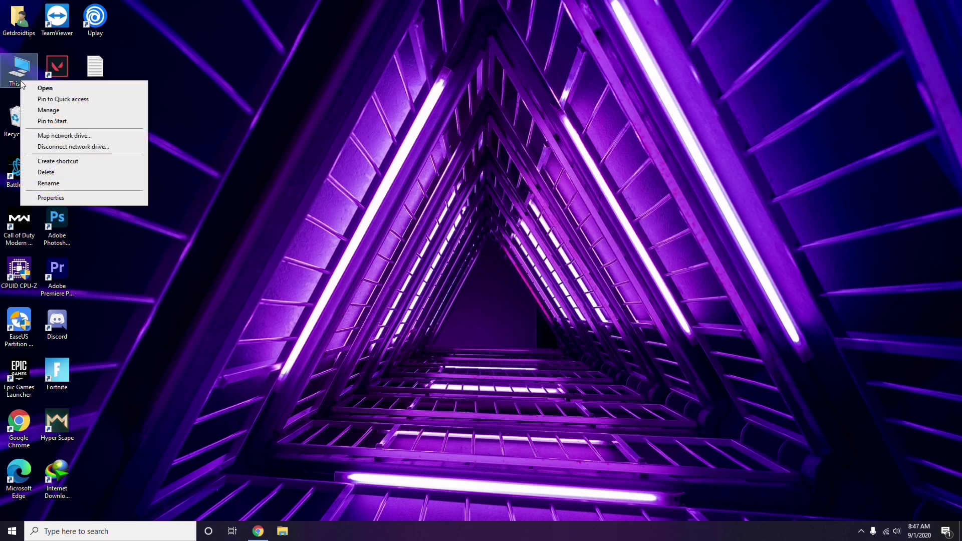
# Open Computer Management via Manage, view the Device Manager list, then close the window.
pyautogui.click(52, 111)
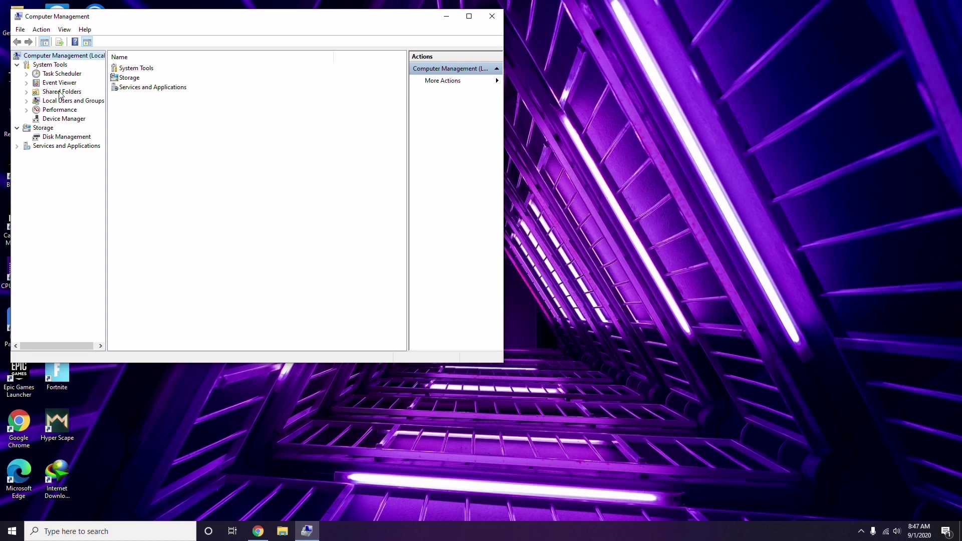
pyautogui.click(59, 119)
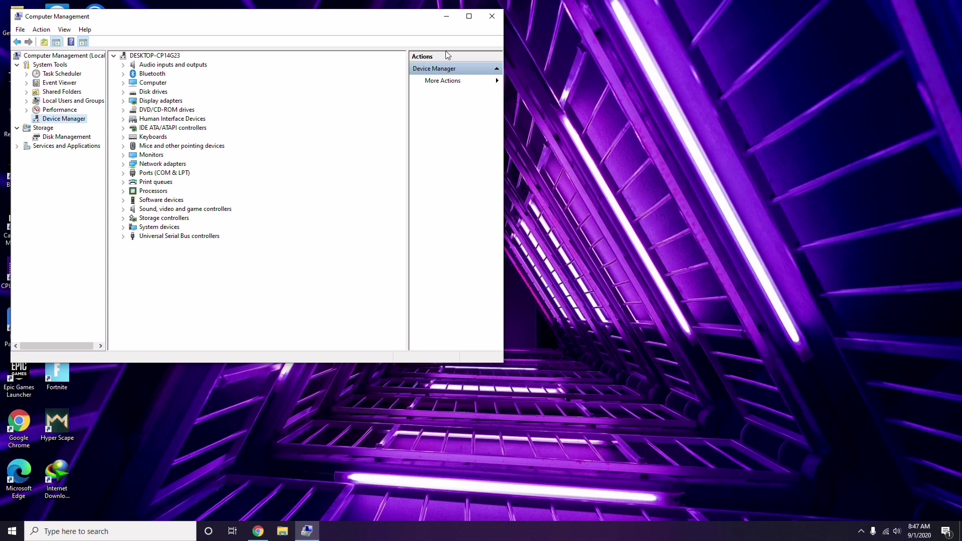
pyautogui.click(492, 16)
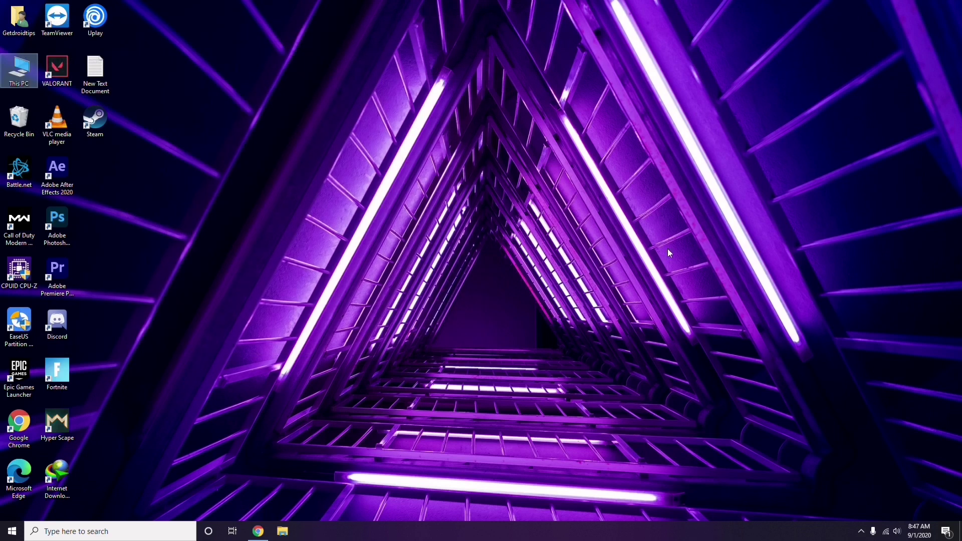
pyautogui.click(862, 539)
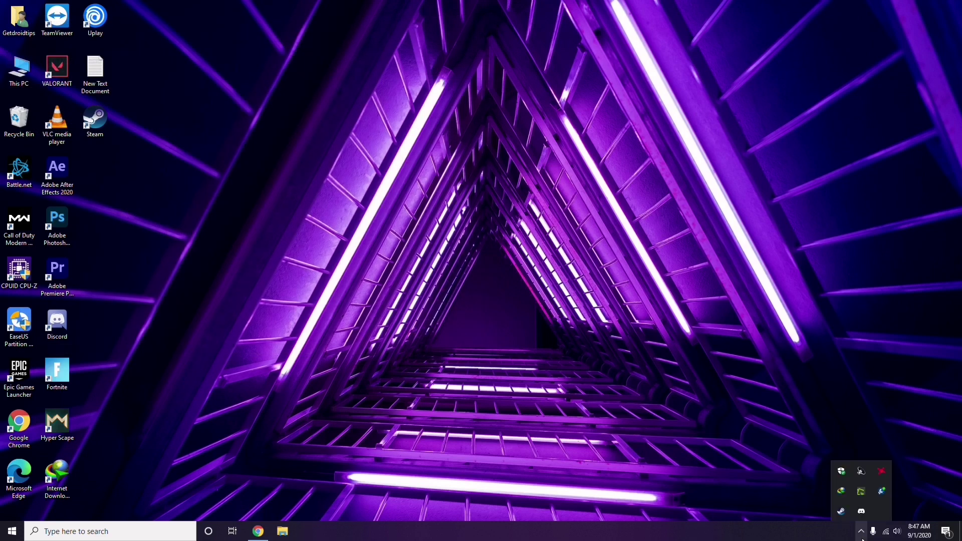
pyautogui.click(880, 473)
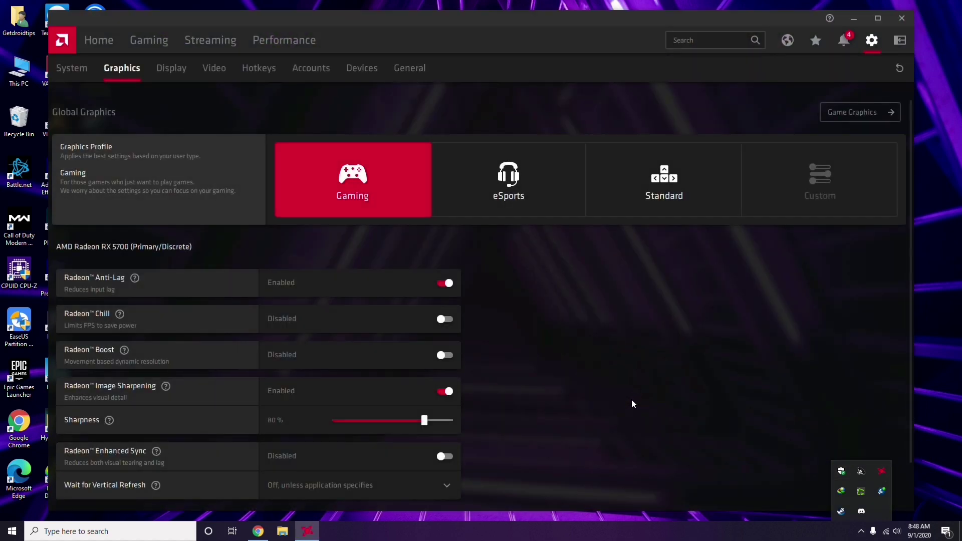
pyautogui.click(82, 70)
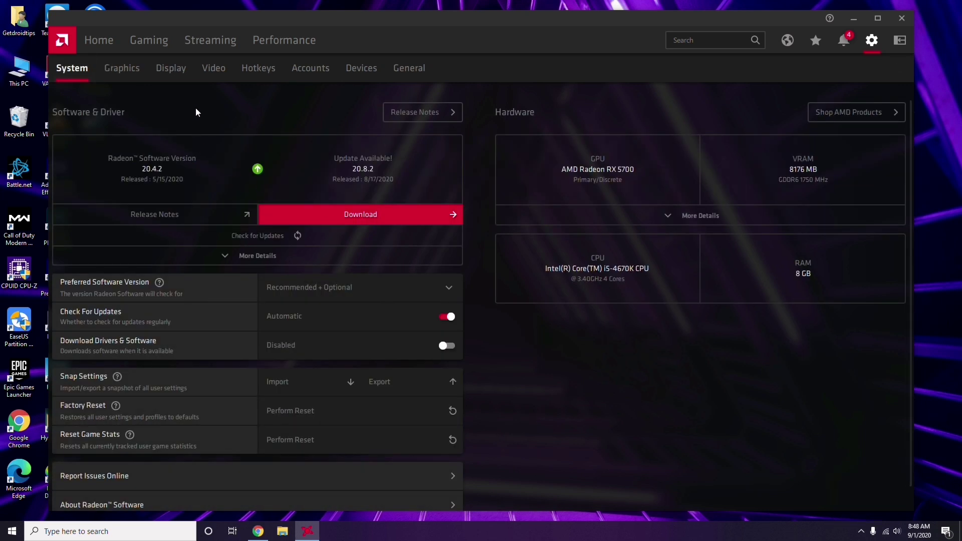
pyautogui.click(118, 71)
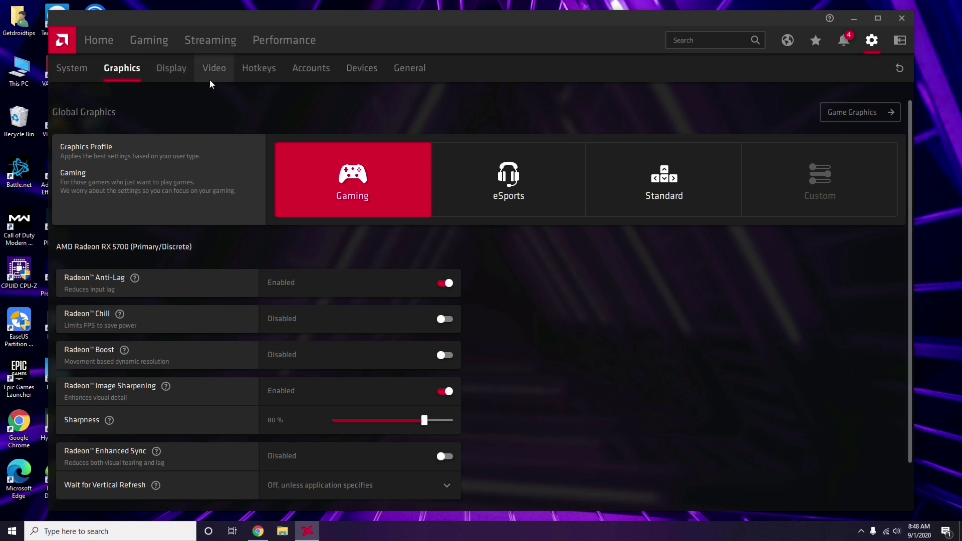
pyautogui.click(182, 75)
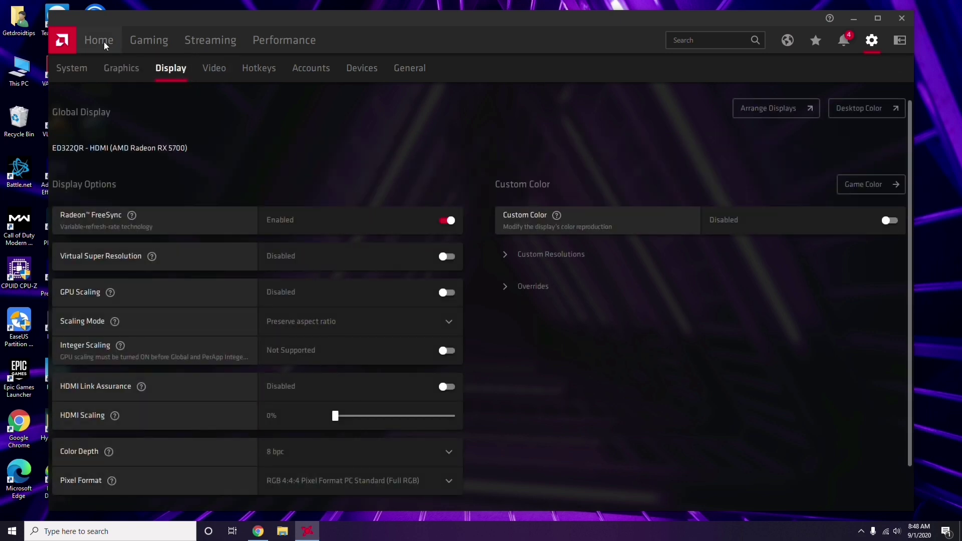
pyautogui.click(106, 45)
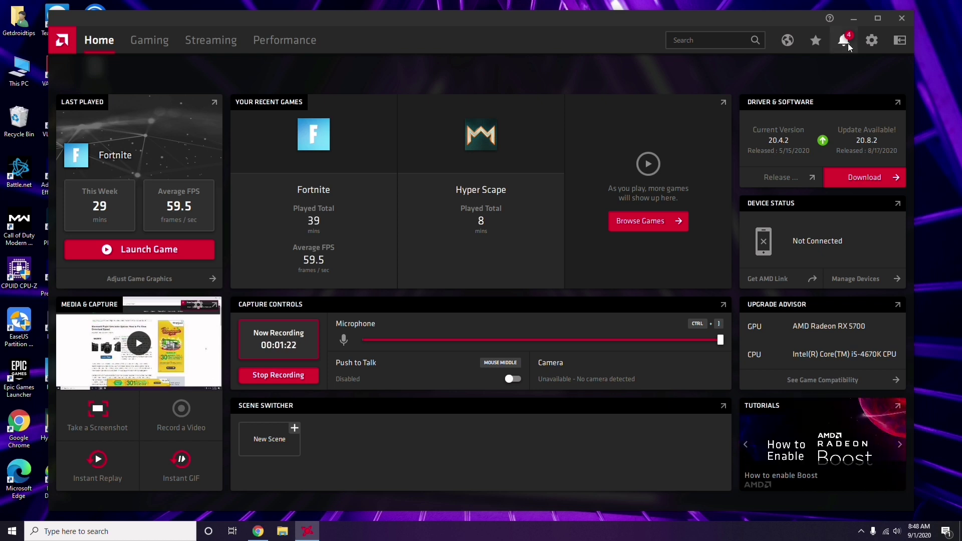
pyautogui.click(905, 19)
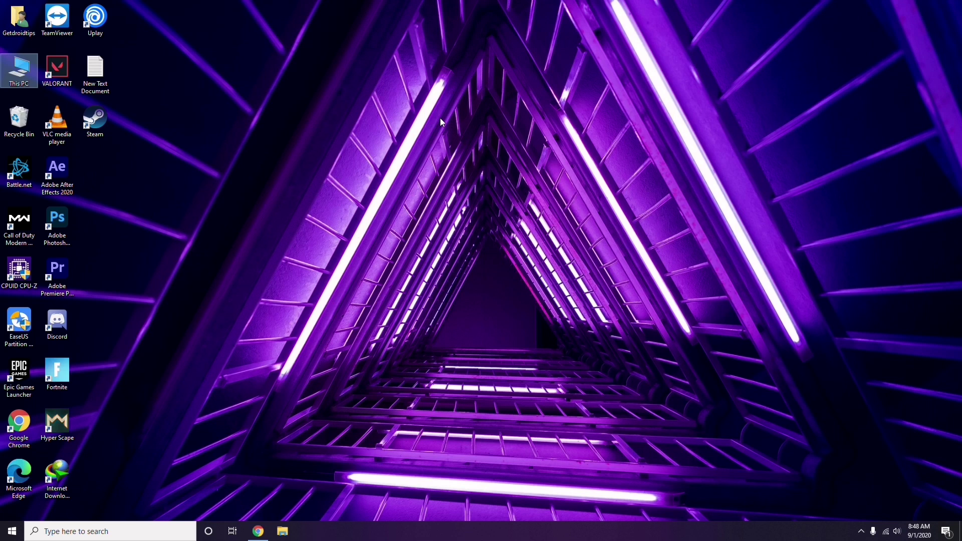
# Refresh the desktop, launch Steam and open its Settings.
pyautogui.rightClick(203, 130)
pyautogui.click(206, 179)
pyautogui.doubleClick(95, 123)
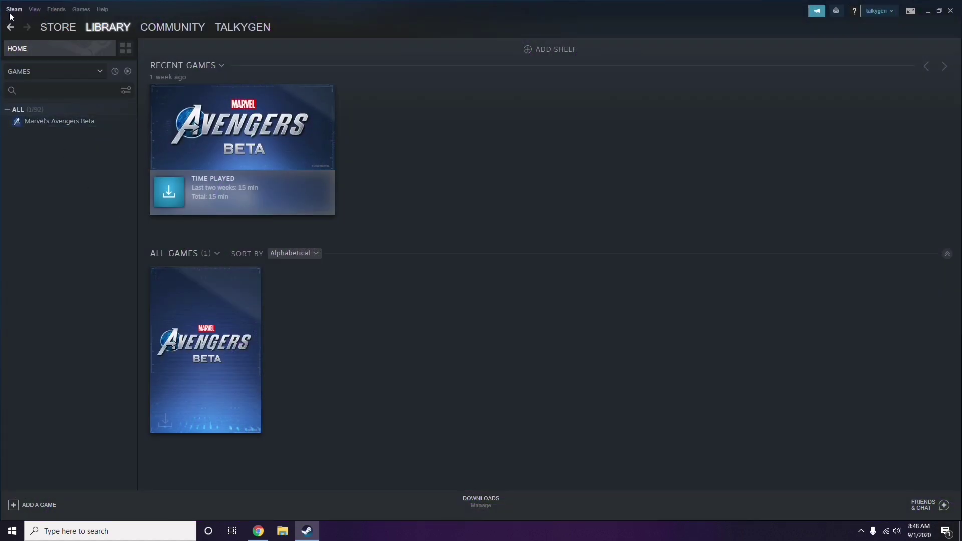
pyautogui.click(12, 10)
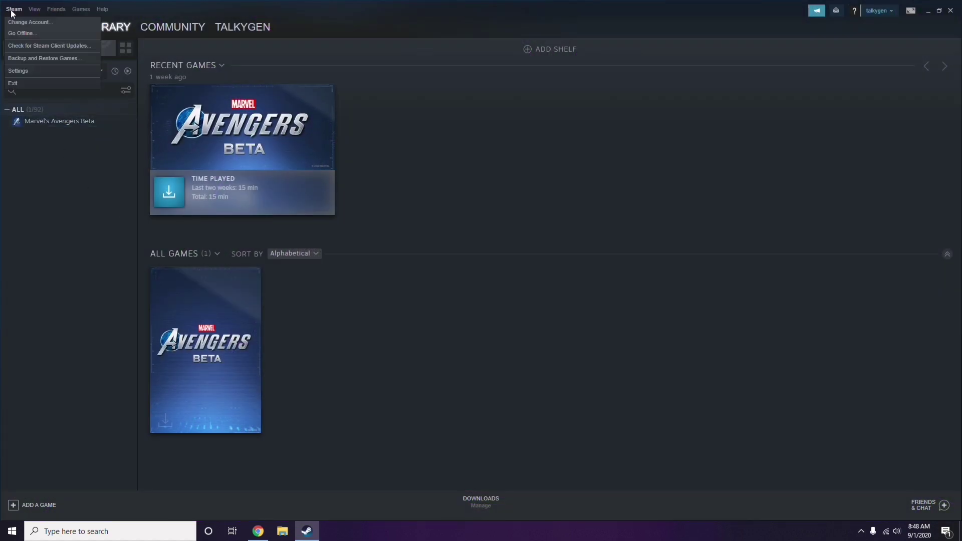
pyautogui.click(32, 72)
# Disable the Steam Overlay while in-game, save with OK, and close Steam.
pyautogui.moveTo(584, 191); pyautogui.dragTo(533, 110)
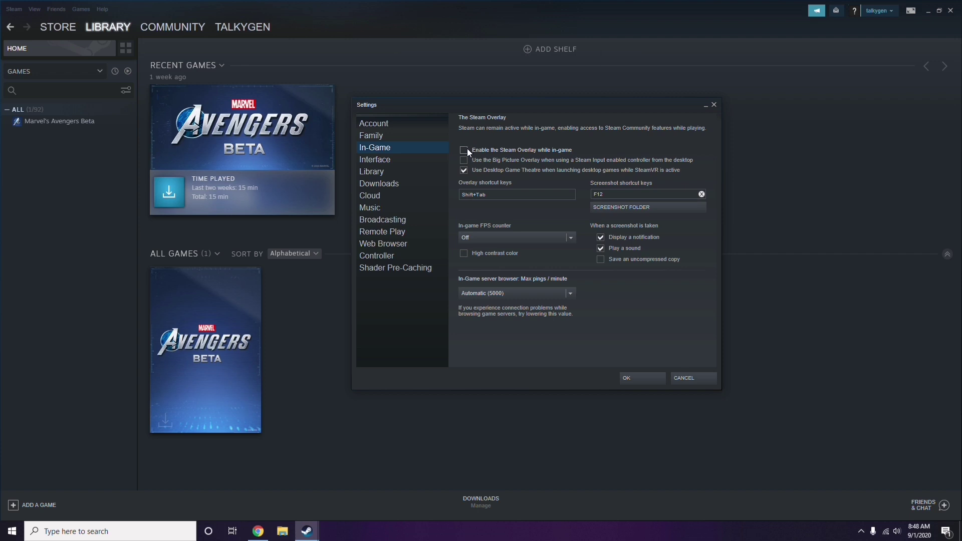
pyautogui.click(632, 377)
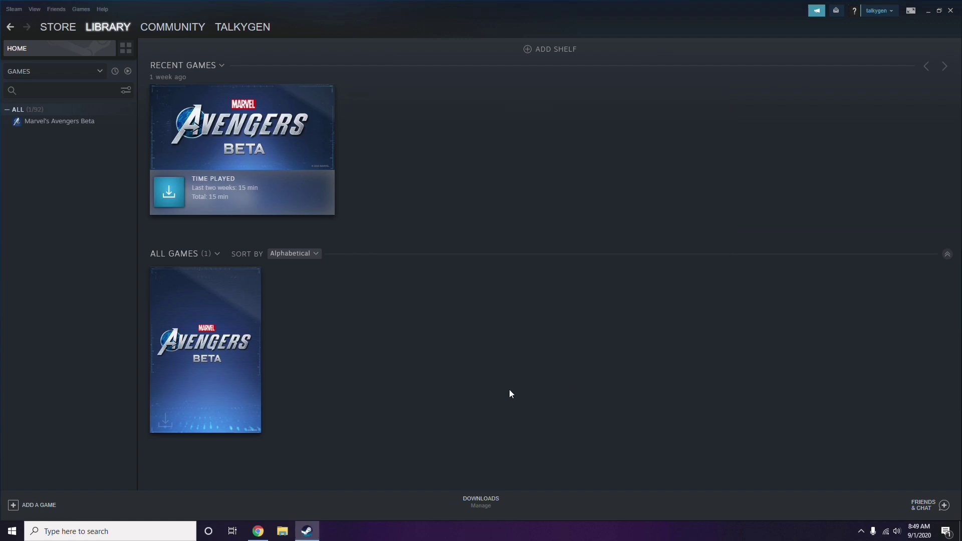
pyautogui.click(951, 10)
# Refresh the desktop, launch Discord and open User Settings on My Account.
pyautogui.rightClick(392, 161)
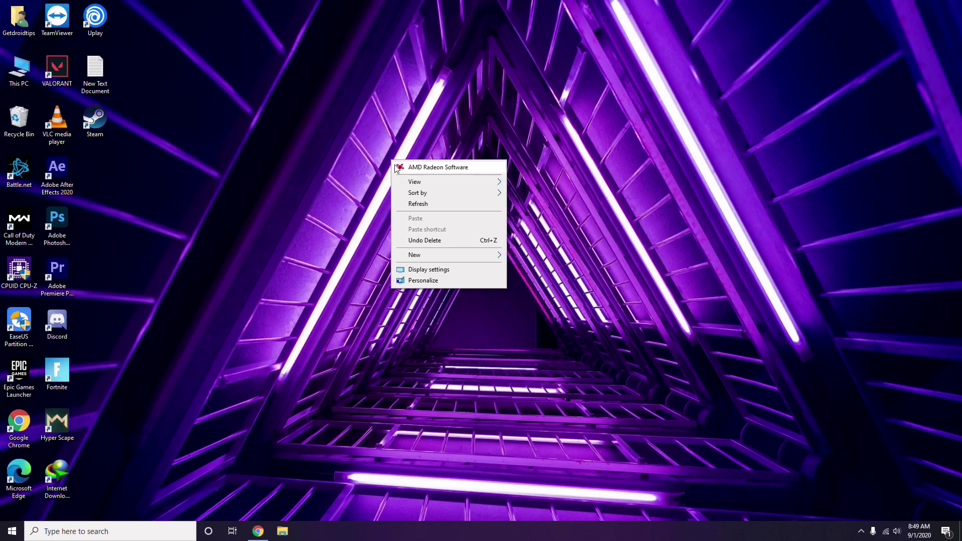
pyautogui.click(417, 206)
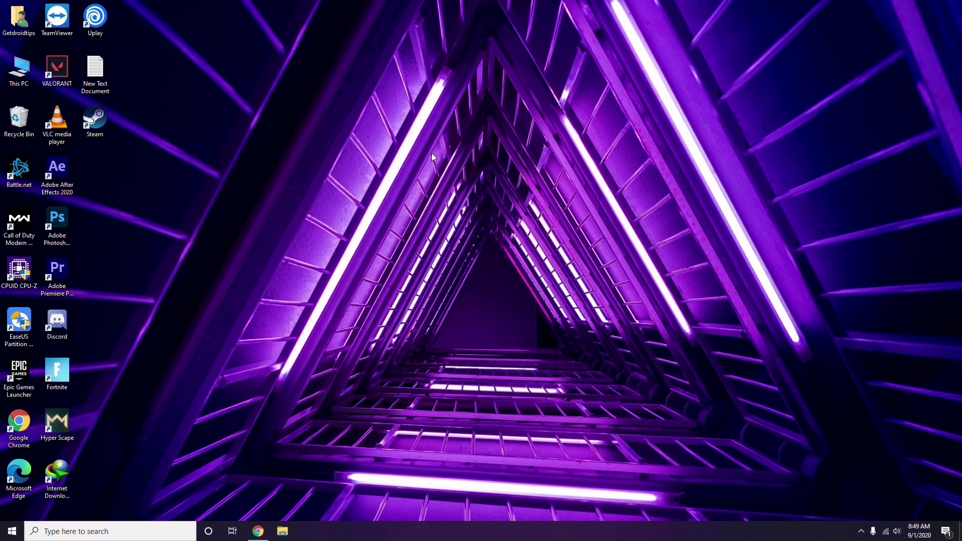
pyautogui.doubleClick(64, 321)
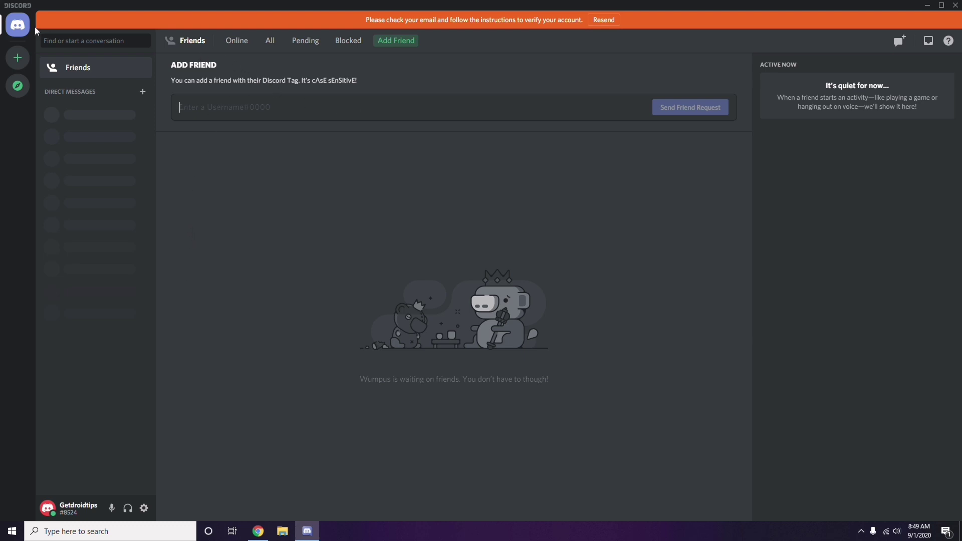
pyautogui.click(144, 509)
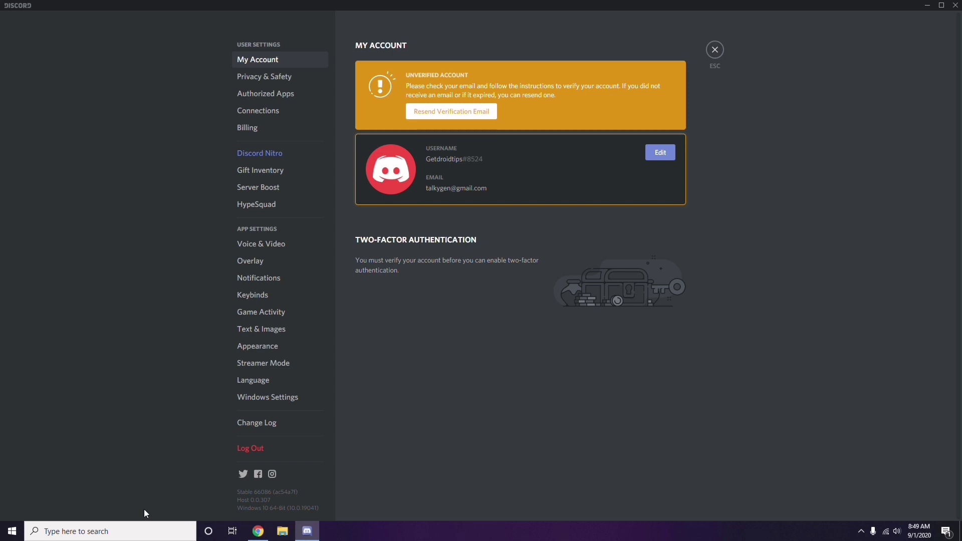
# In Voice & Video > Advanced, switch off the OpenH264 Video Codec toggle.
pyautogui.click(257, 245)
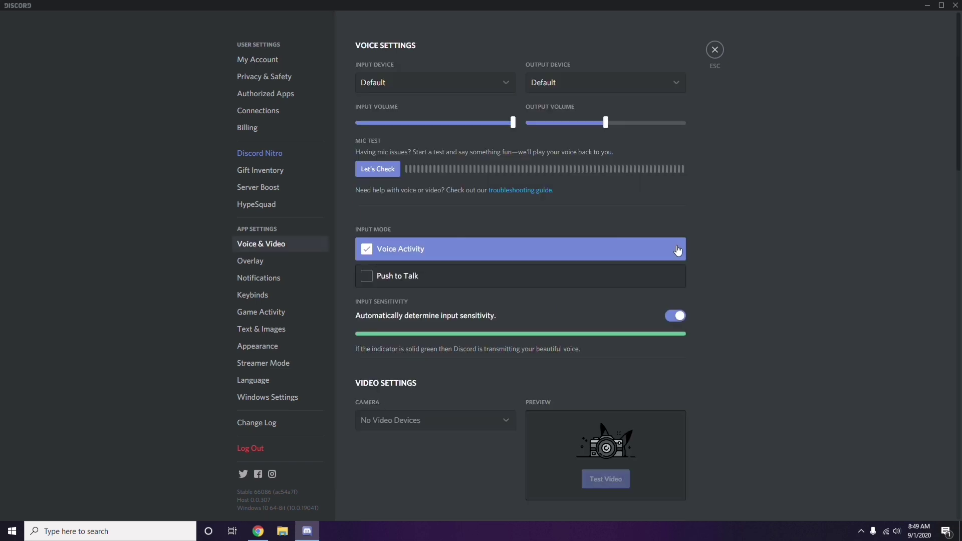
pyautogui.scroll(-8, 734, 242)
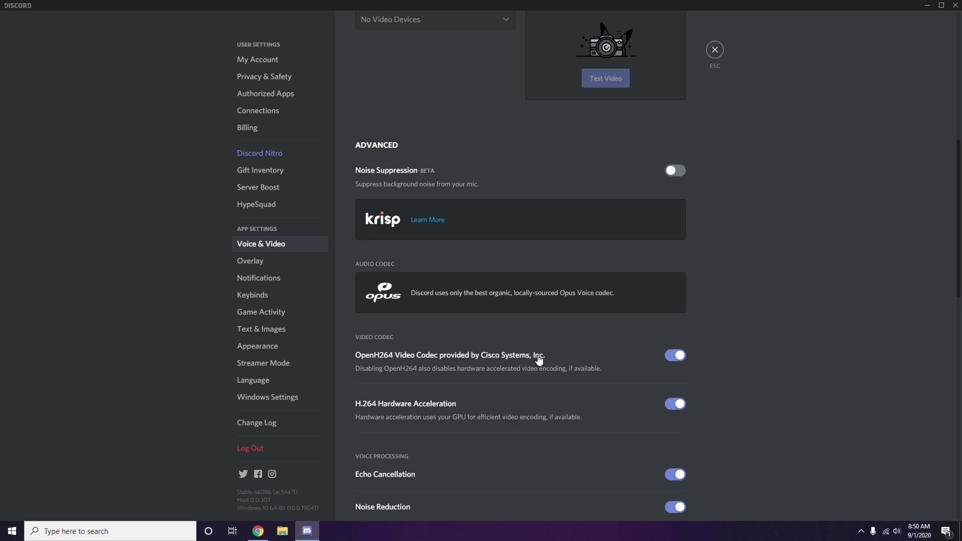
pyautogui.click(638, 366)
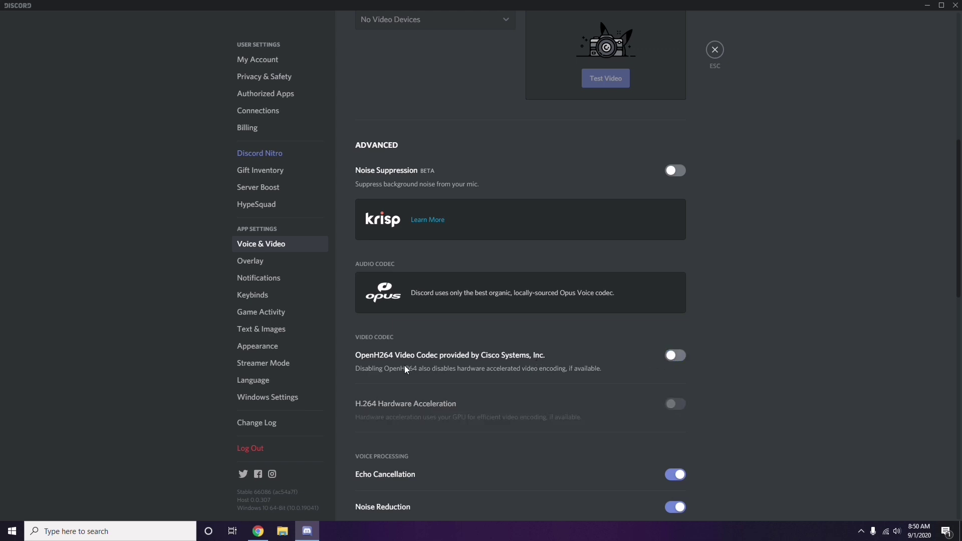
pyautogui.scroll(-2, 496, 361)
pyautogui.scroll(-4, 496, 359)
pyautogui.scroll(1, 497, 359)
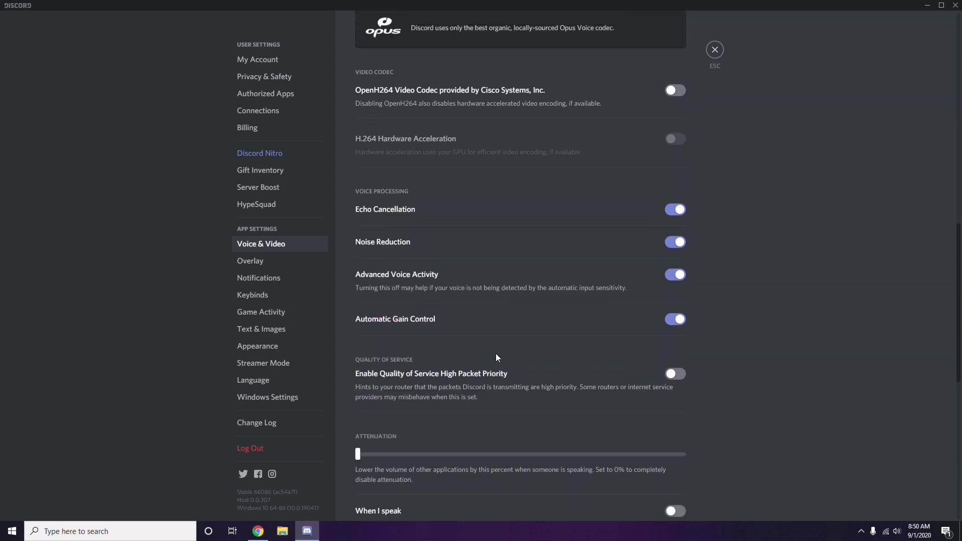
# Switch off Enable in-game overlay on Discord's Overlay settings page.
pyautogui.click(251, 262)
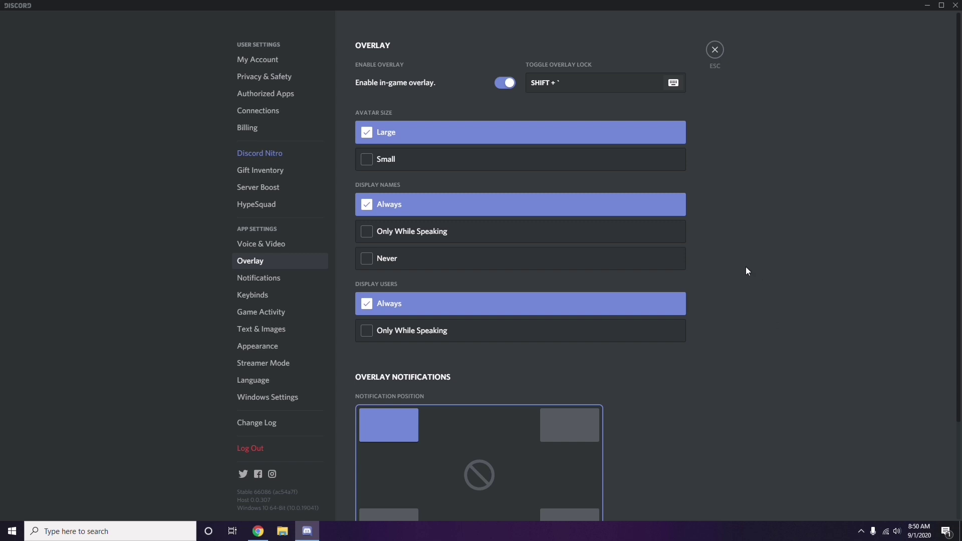
pyautogui.scroll(-1, 745, 264)
pyautogui.scroll(1, 745, 263)
pyautogui.click(502, 84)
# Turn off Hardware Acceleration under Appearance > Advanced and confirm the restart with Okay.
pyautogui.click(265, 349)
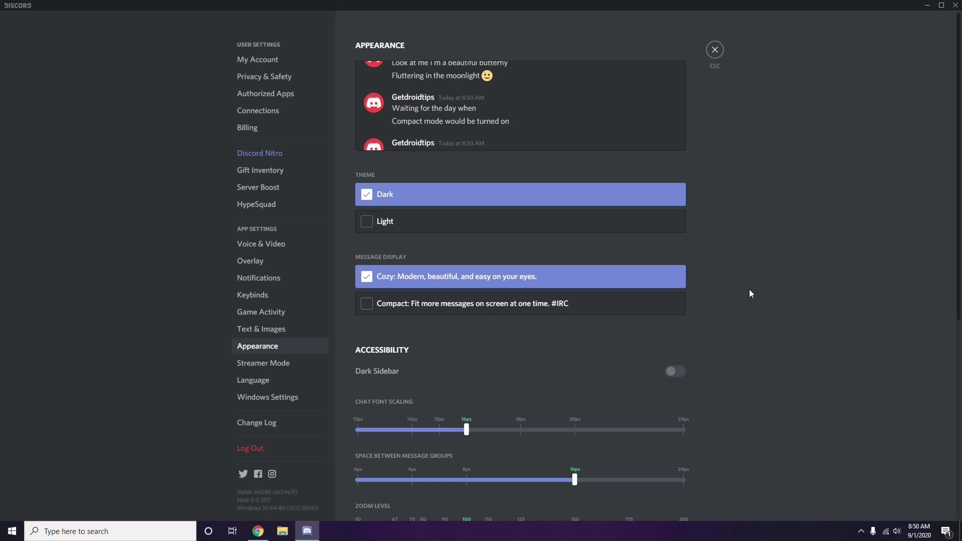
pyautogui.scroll(-7, 749, 290)
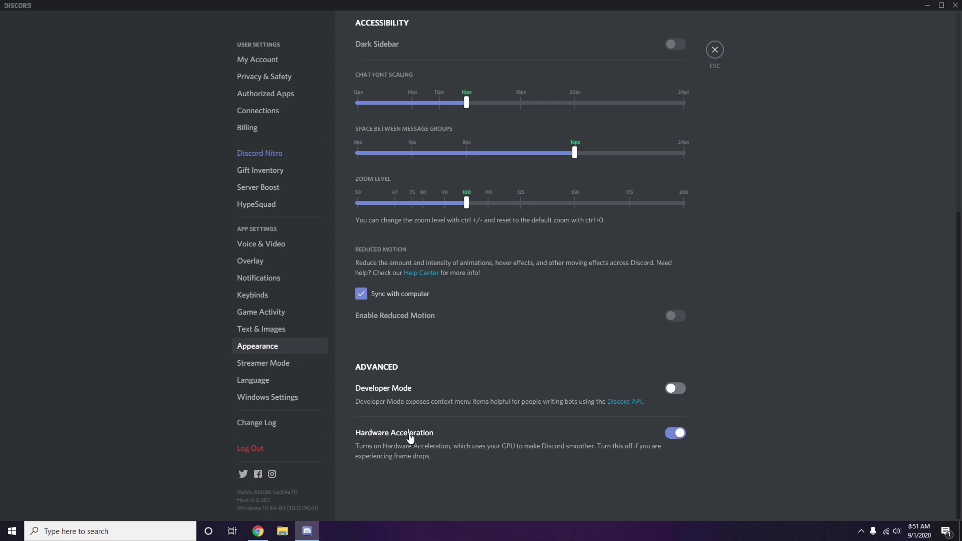
pyautogui.click(674, 433)
pyautogui.click(545, 297)
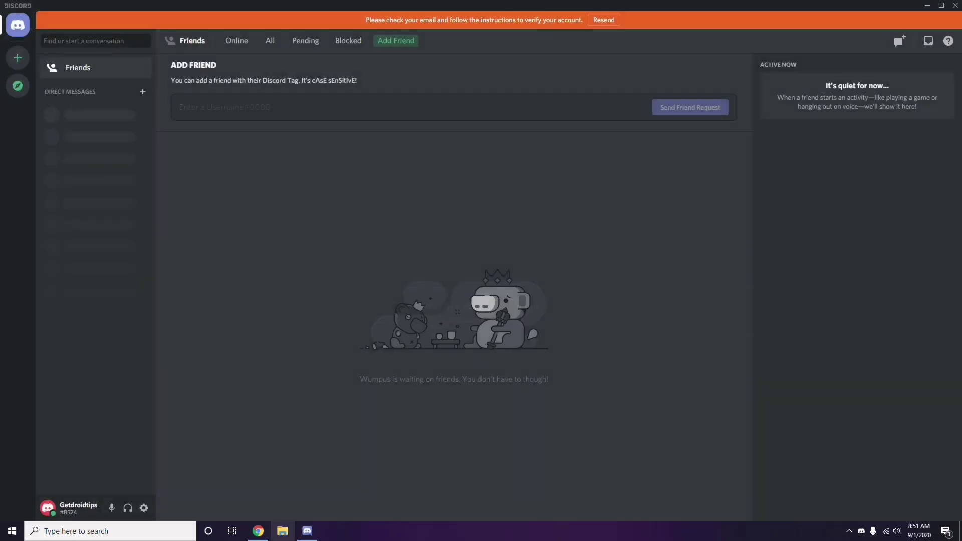
# Minimise the Discord window, then refresh the desktop from its context menu.
pyautogui.click(927, 5)
pyautogui.rightClick(382, 129)
pyautogui.click(408, 175)
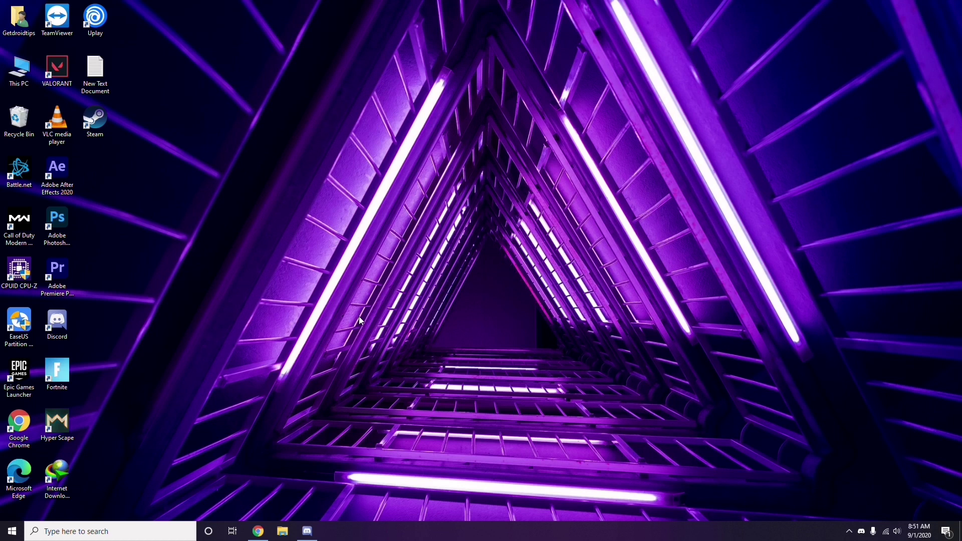
# Search 'windows' from the taskbar and open the Windows Update settings result.
pyautogui.click(77, 531)
pyautogui.write('windows')
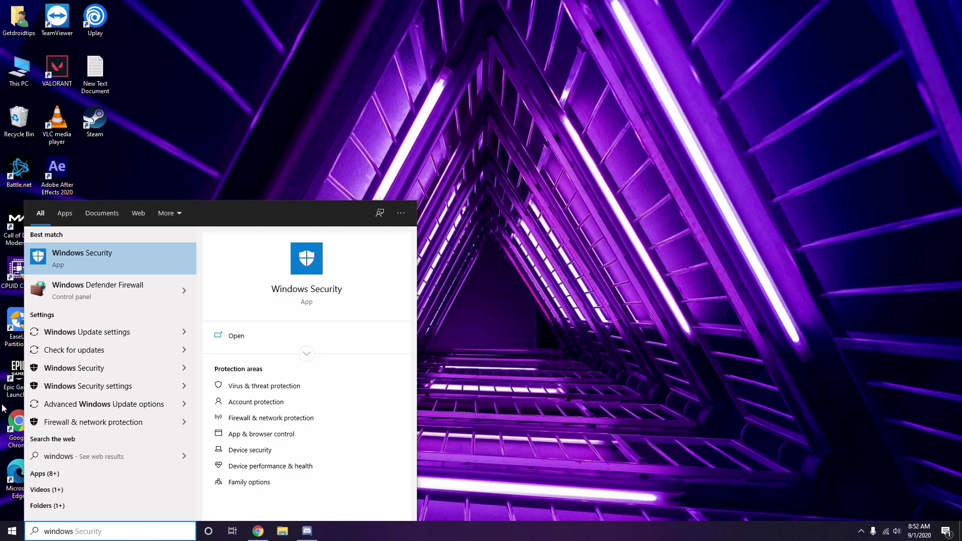
pyautogui.click(120, 331)
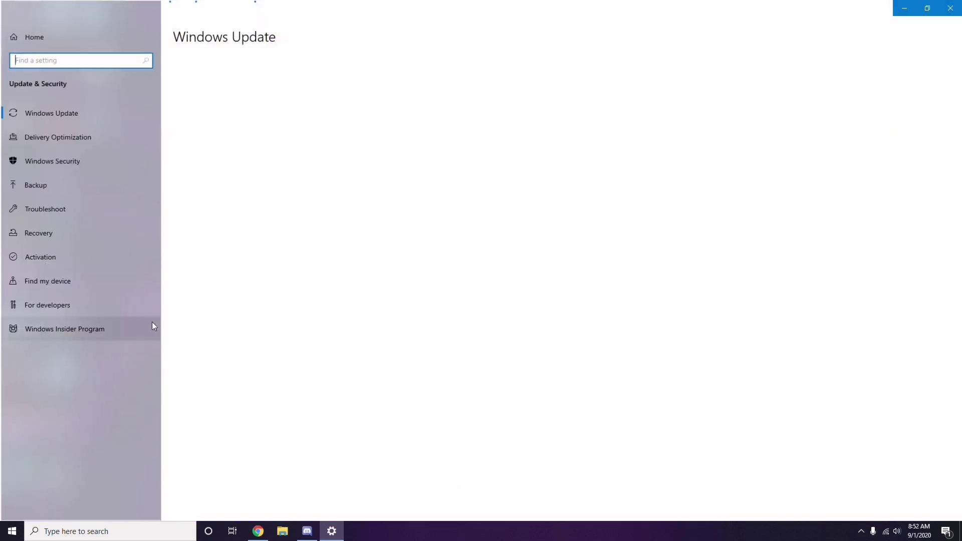